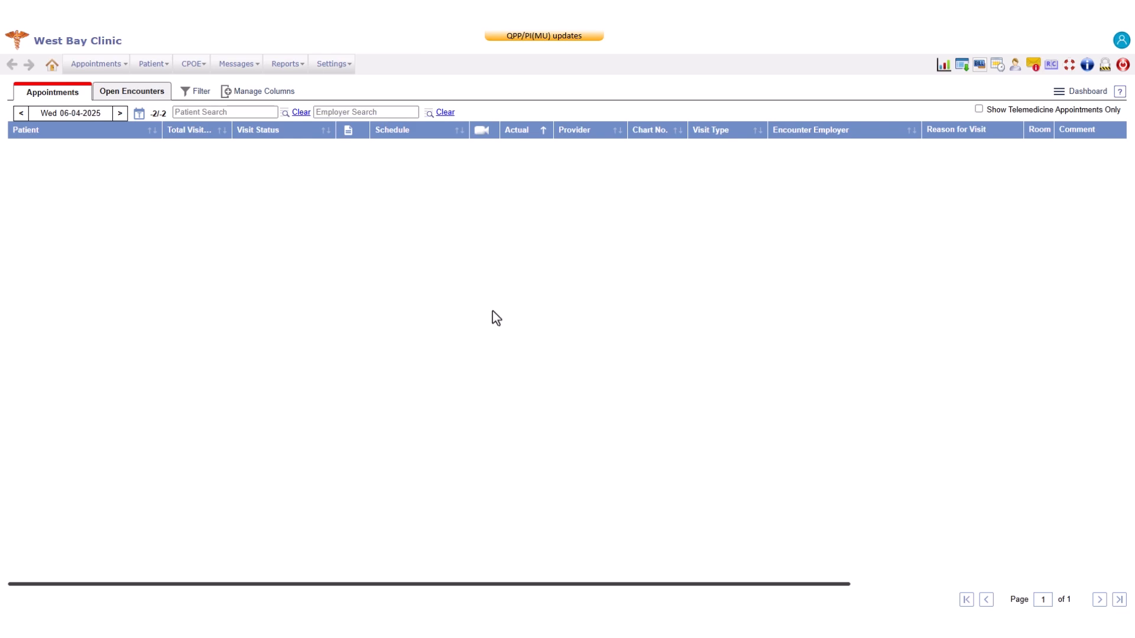
- Open the administrative login details for users and set the user type to Medical Assistant
mouse_move(347, 67)
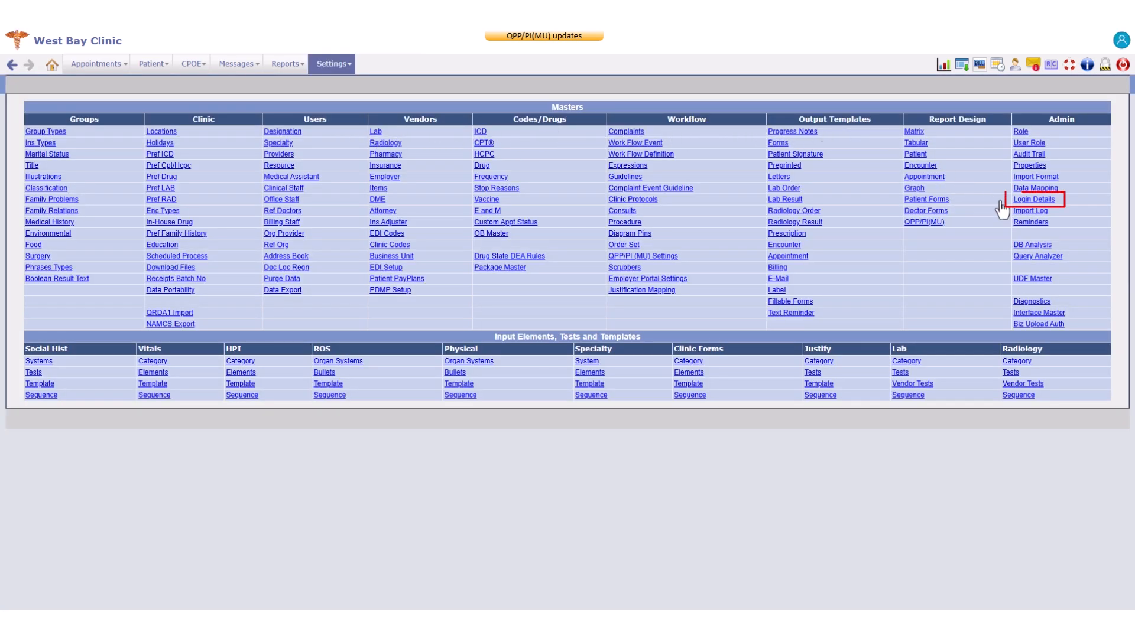
left_click(1032, 200)
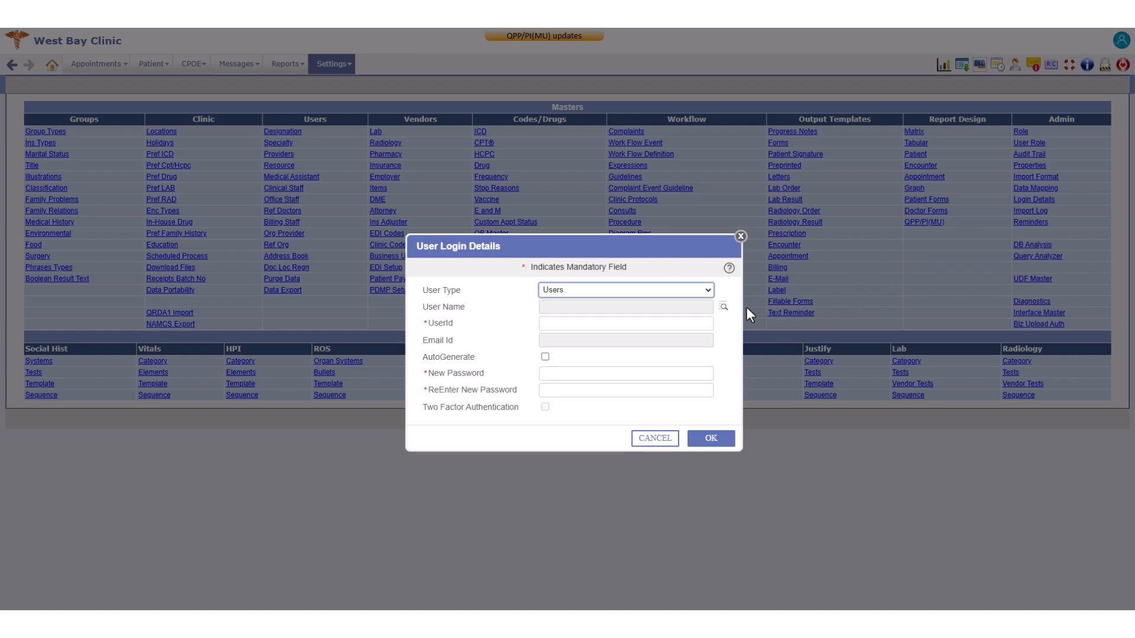
left_click(708, 290)
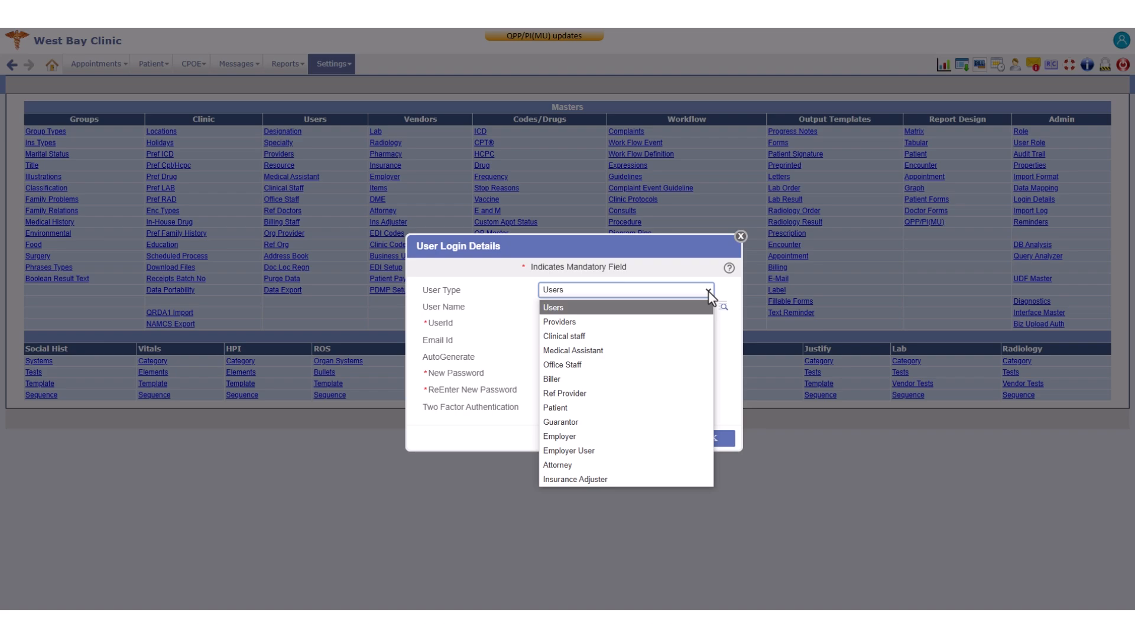
left_click(700, 353)
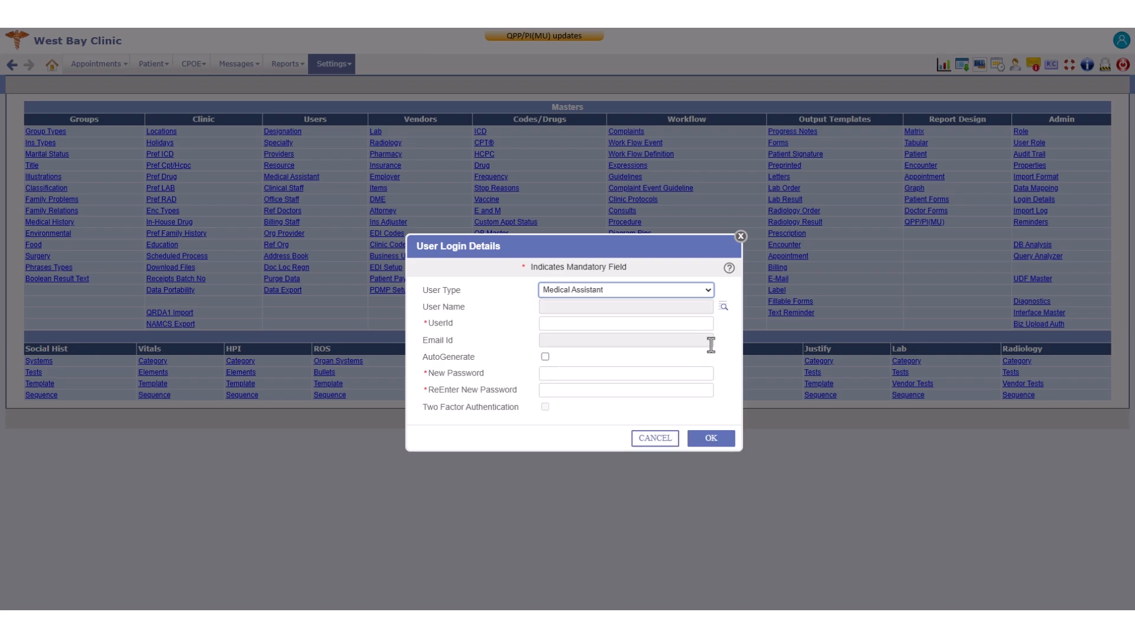
- Choose the first listed medical assistant and shorten the user ID to the first name plus last initial
left_click(723, 308)
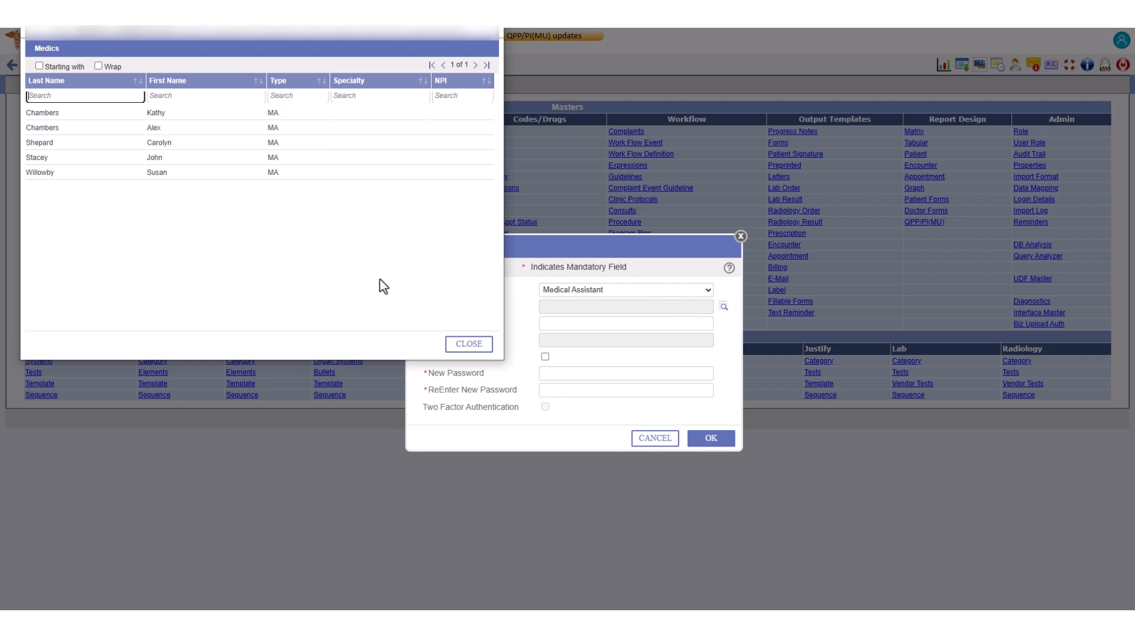
left_click(185, 121)
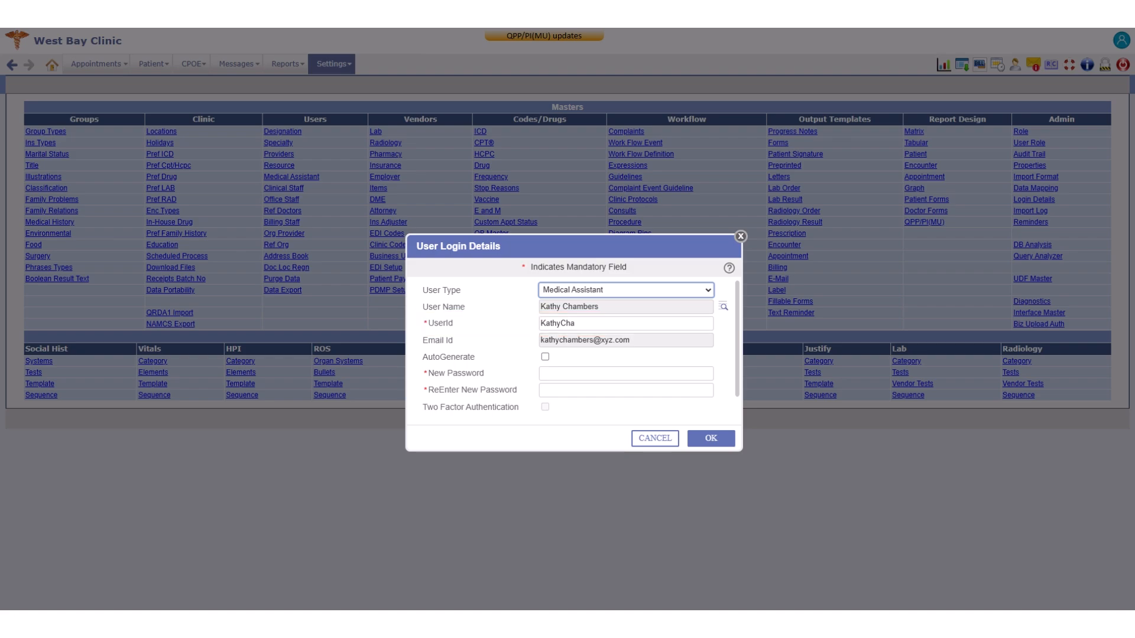
left_click(588, 323)
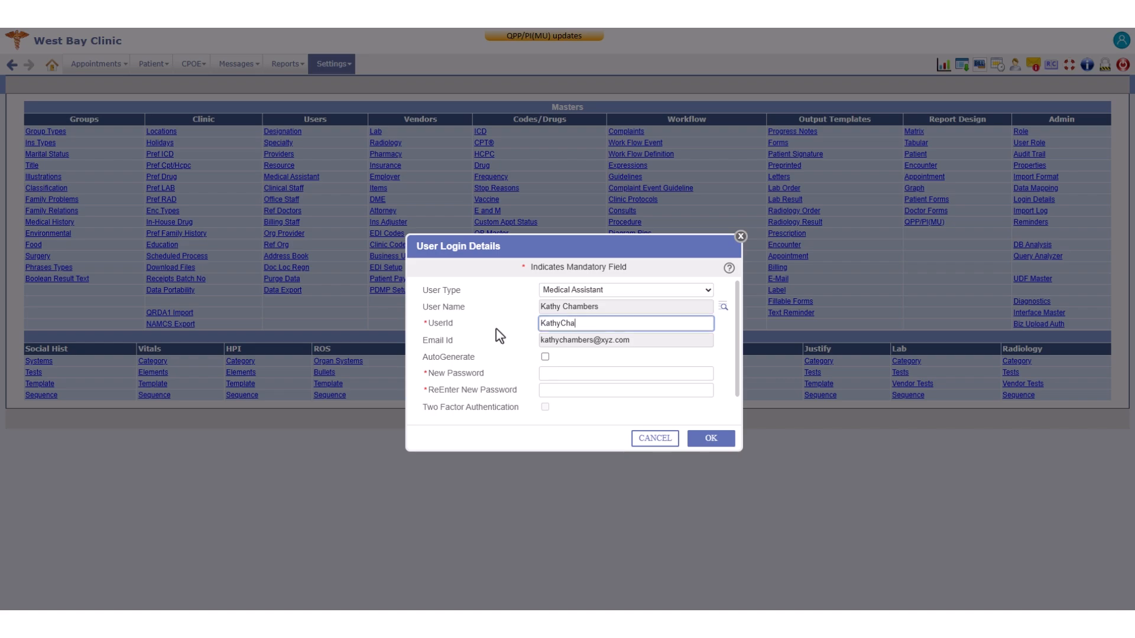
key("BackSpace")
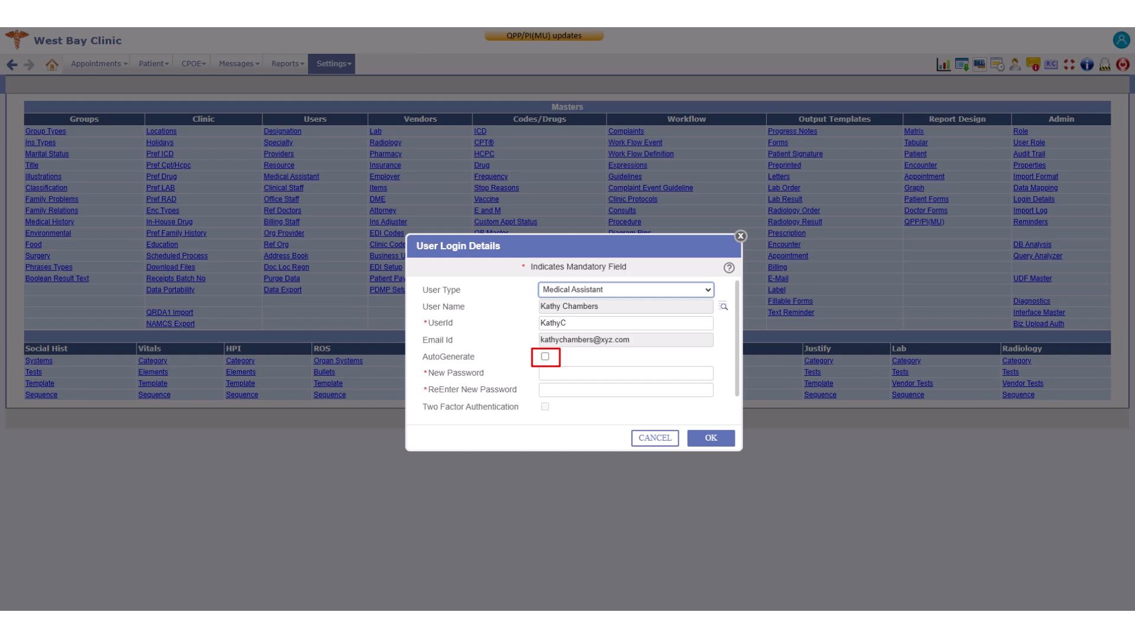
left_click(545, 357)
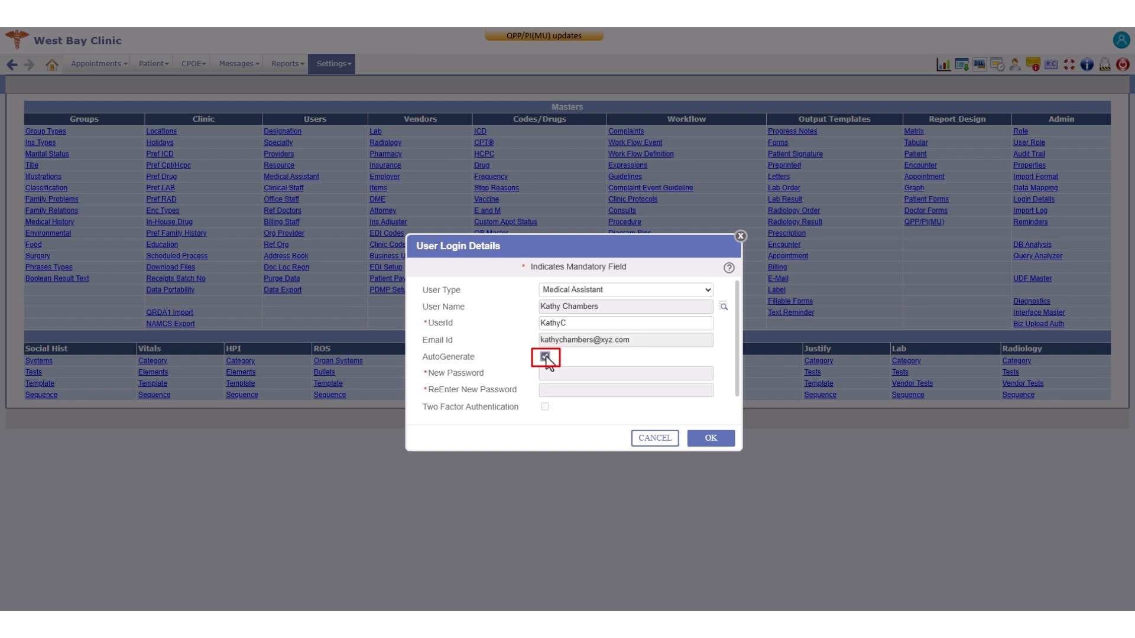
left_click(704, 441)
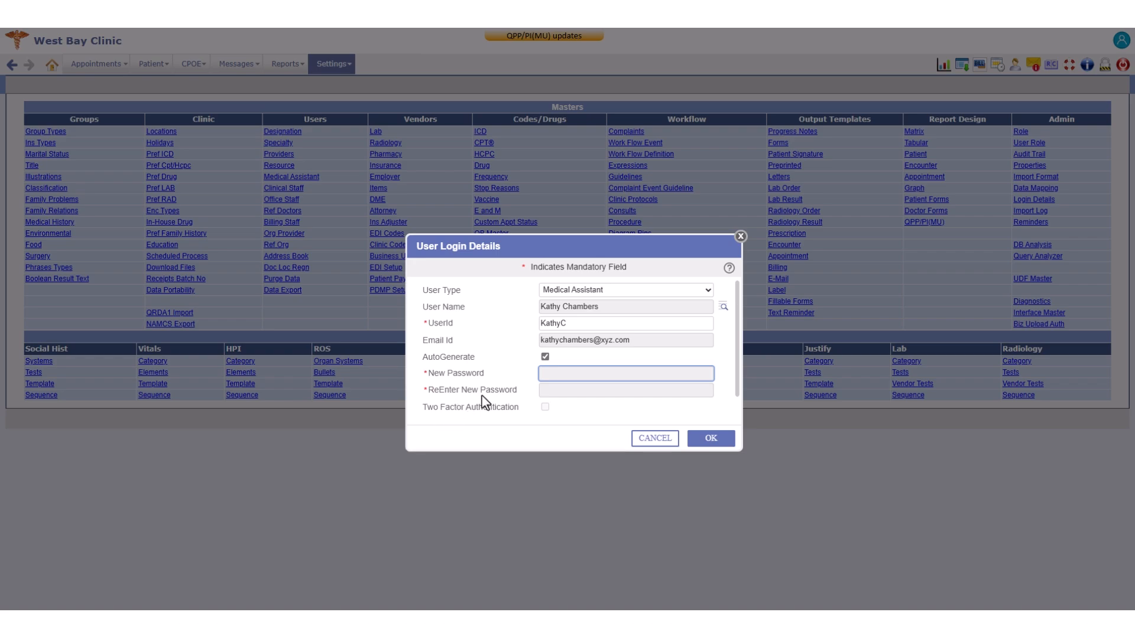
left_click(544, 357)
- Enter and re-enter a new password for the medical assistant and save the login details
key("Tab")
type("•••••••••")
key("Tab")
type("•••••••••")
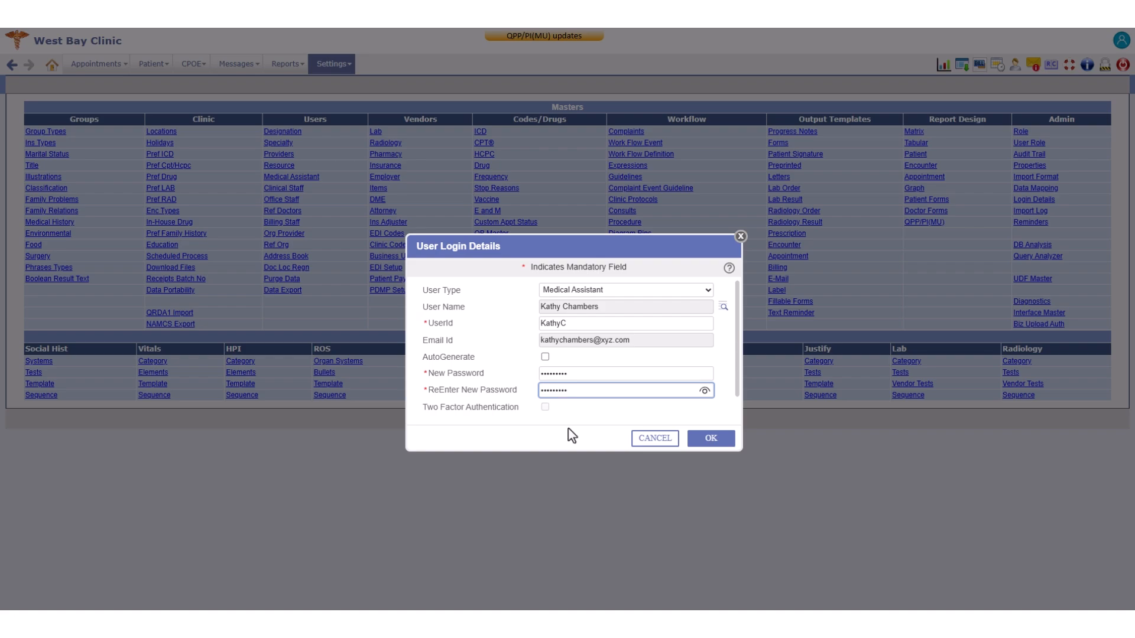
scroll(572, 436, "down", 1)
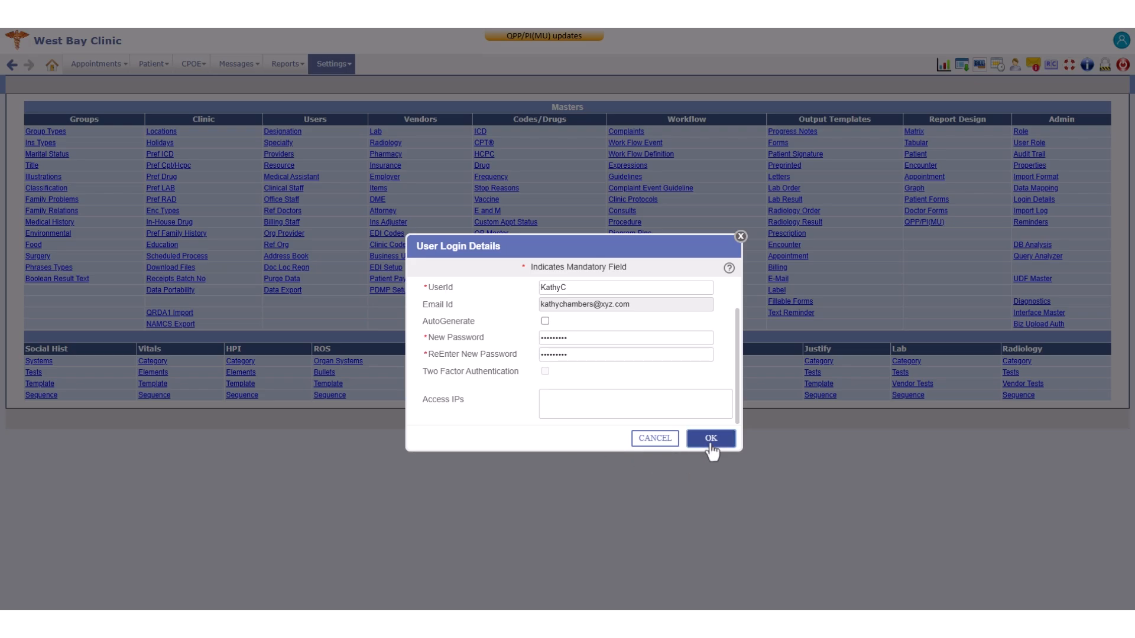
left_click(711, 440)
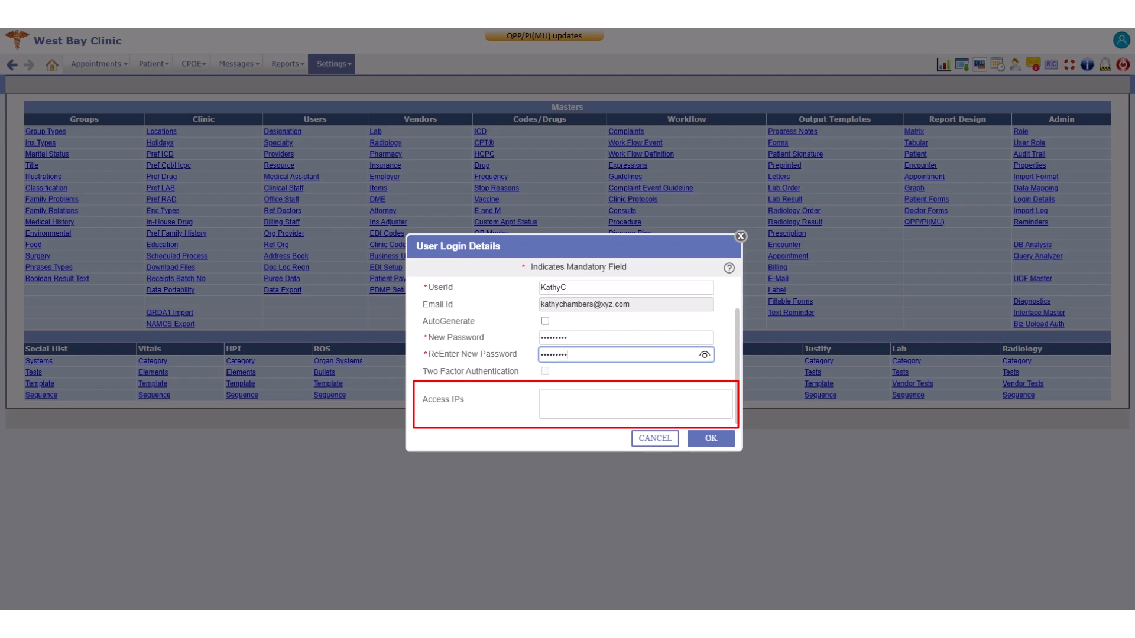
left_click(711, 439)
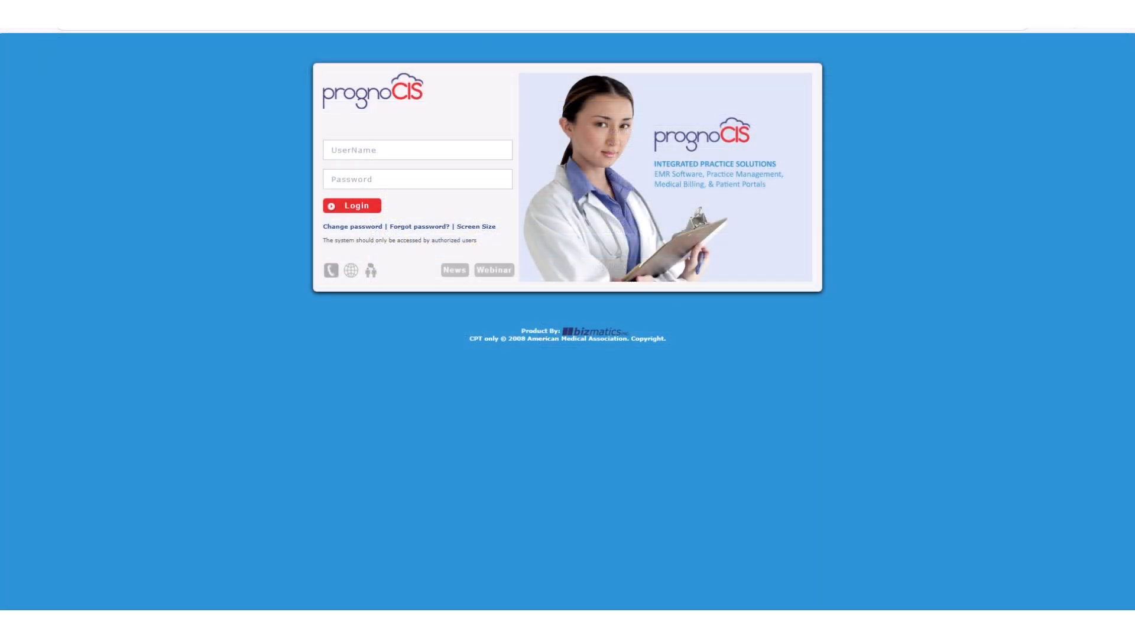
- Enter the medical assistant's username and assigned password on the login page and open the password change form
left_click(331, 150)
type("KathyC")
key("Tab")
type("•••••••••")
left_click(325, 228)
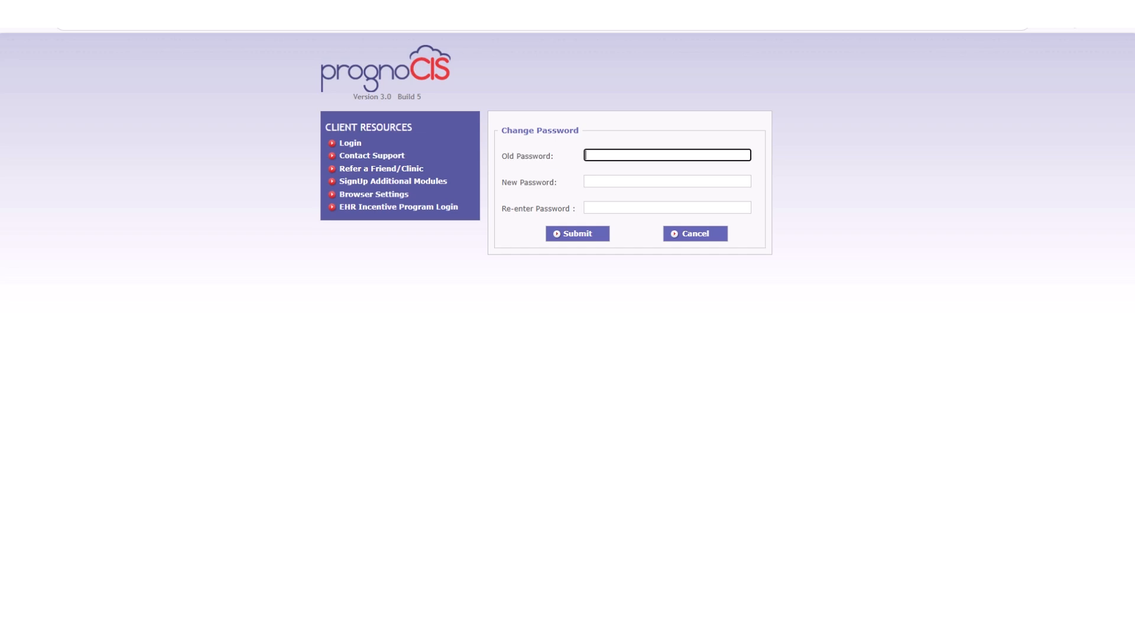
- Fill in the old password, enter and re-enter a new password, and submit the password change
type("•••••••••")
left_click(625, 182)
type("•••••••••")
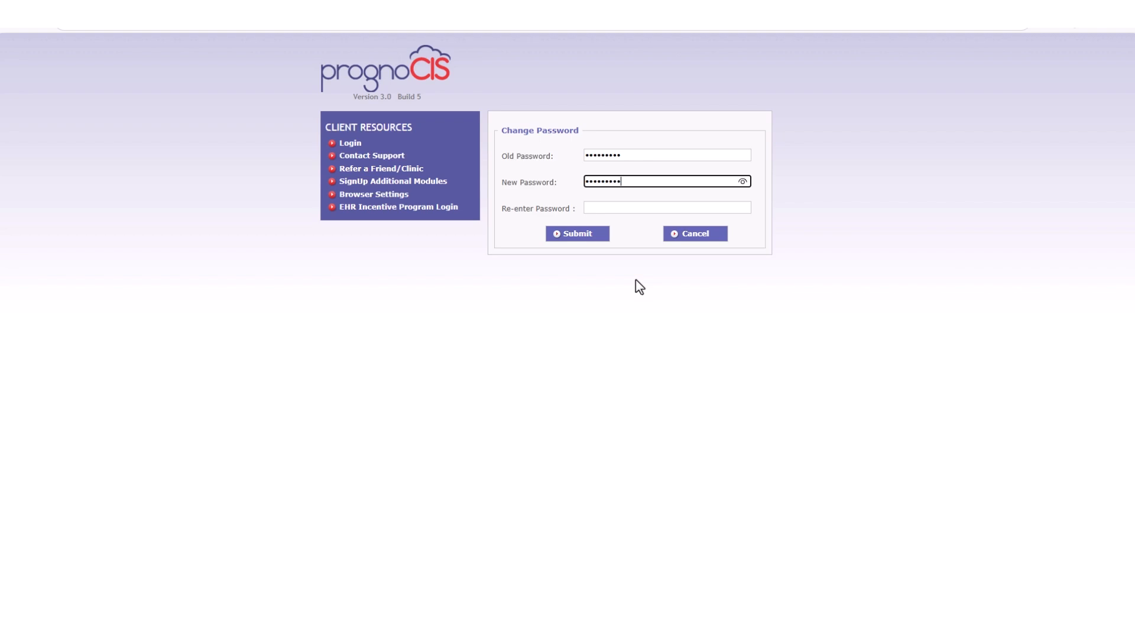
left_click(608, 211)
type("••••••••")
left_click(579, 234)
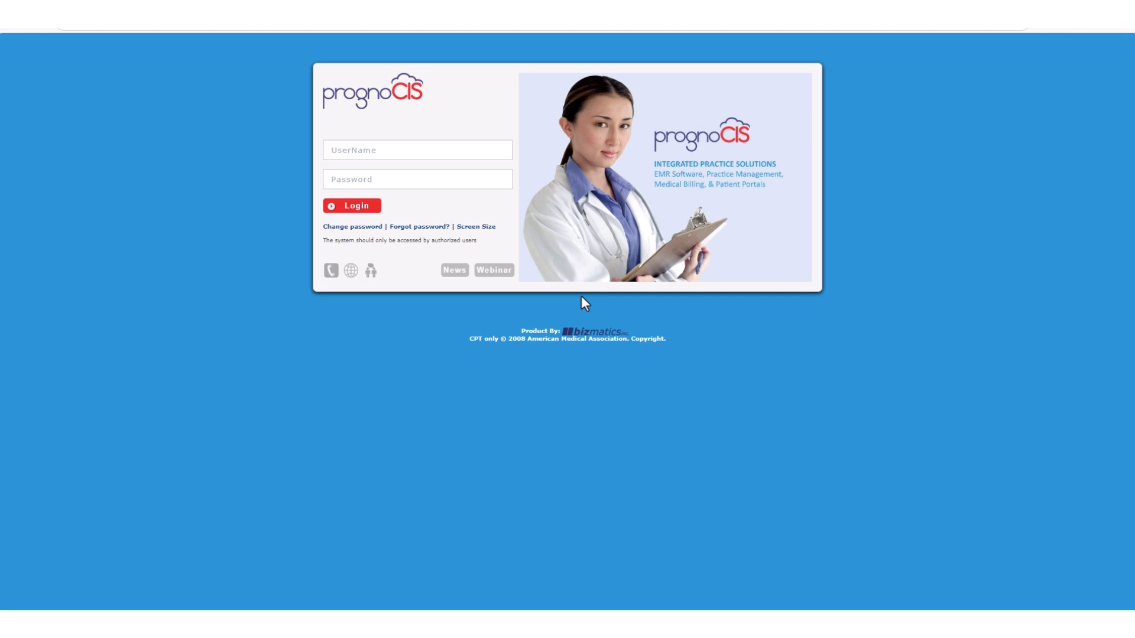
- Log in as the medical assistant with the username and the new password
left_click(420, 152)
type("KathyC")
left_click(402, 180)
type("•••••••••")
key("Return")
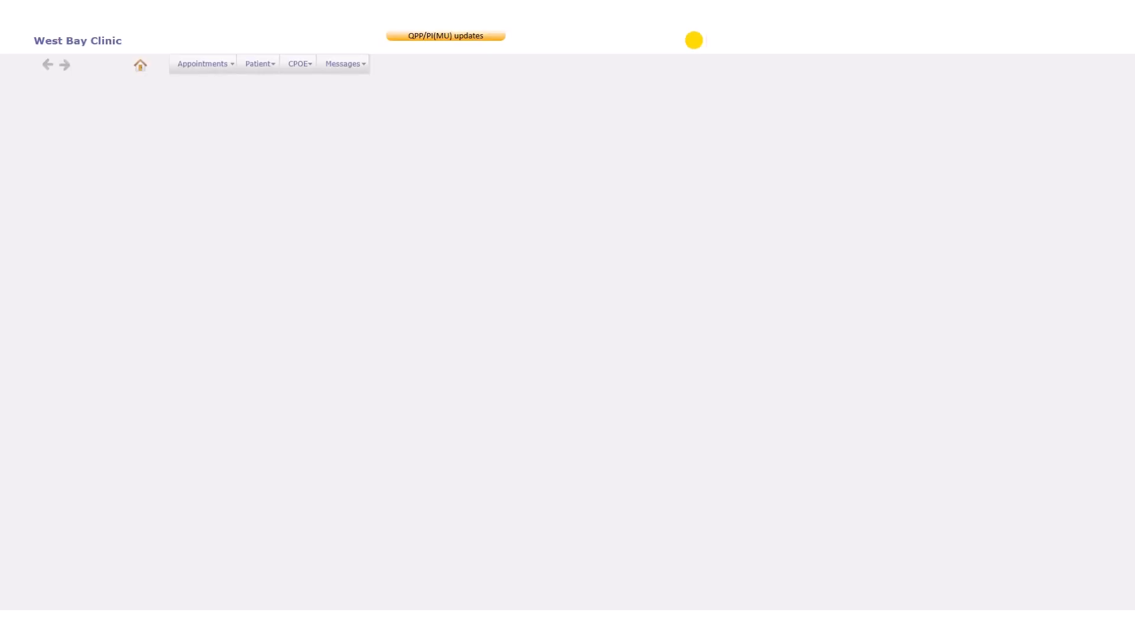